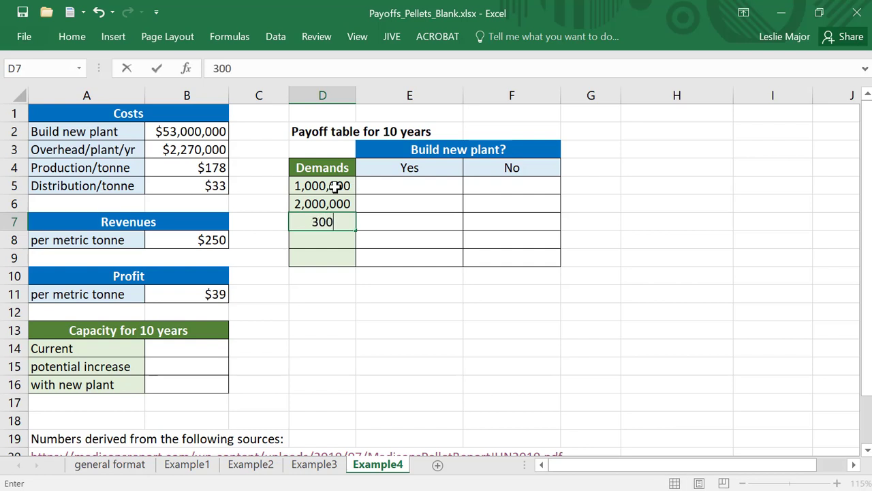
- Complete the Demands column with 3,000,000 in D7, 4,000,000 in D8 and 5,000,000 in D9
key("Return")
type("4000000")
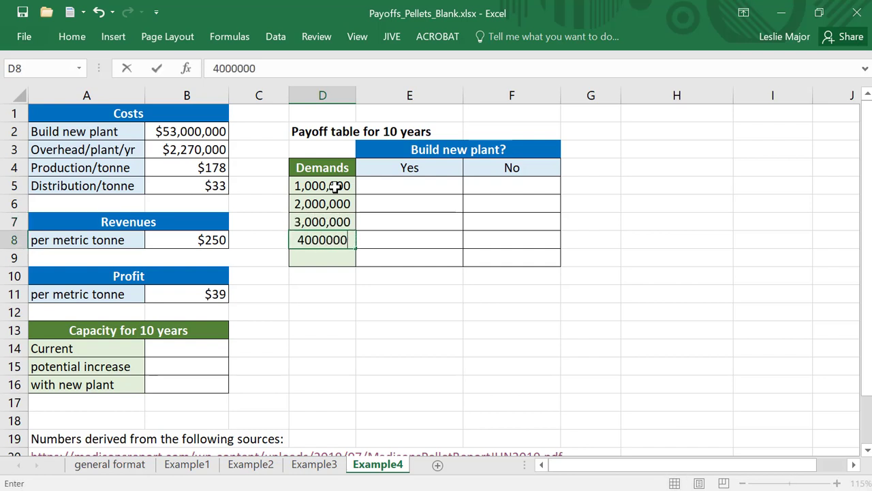
key("Return")
type("50000000")
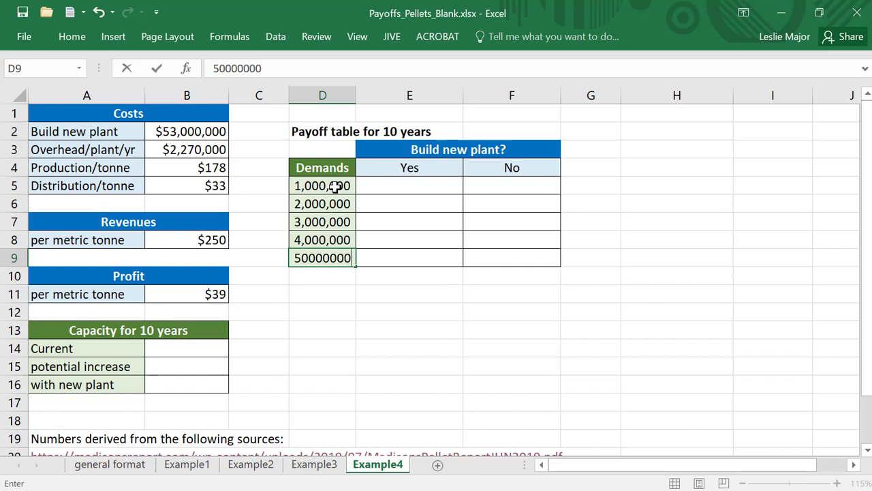
key("Return")
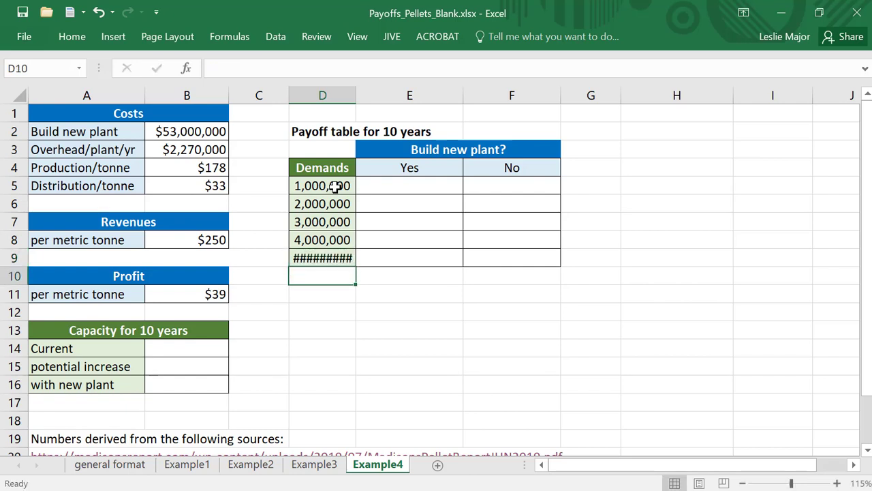
key("Up")
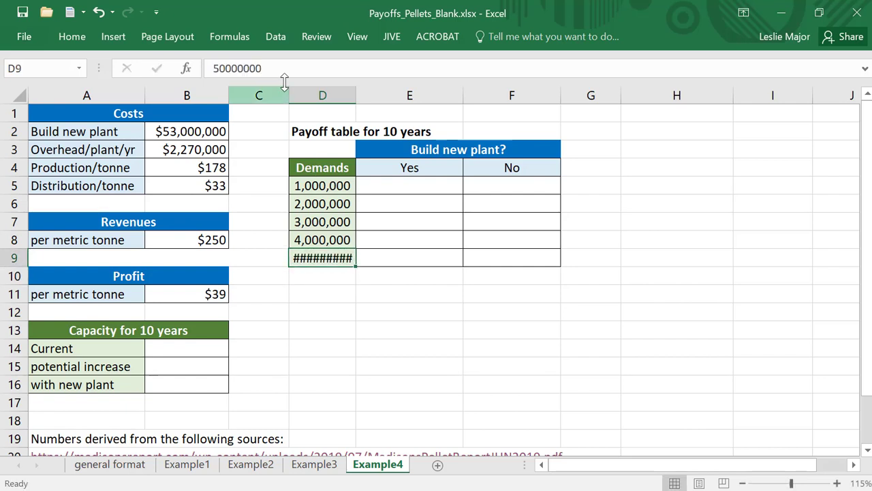
left_click(283, 69)
key("Return")
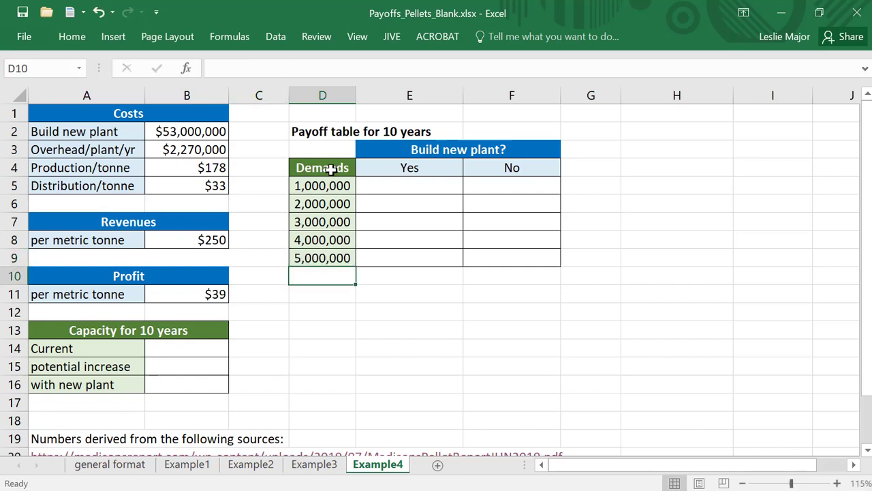
left_click(440, 306)
- Calculate the 10-year capacities with =280000*10 for Current in B14 and =200000*10 for potential increase in B15
left_click(181, 346)
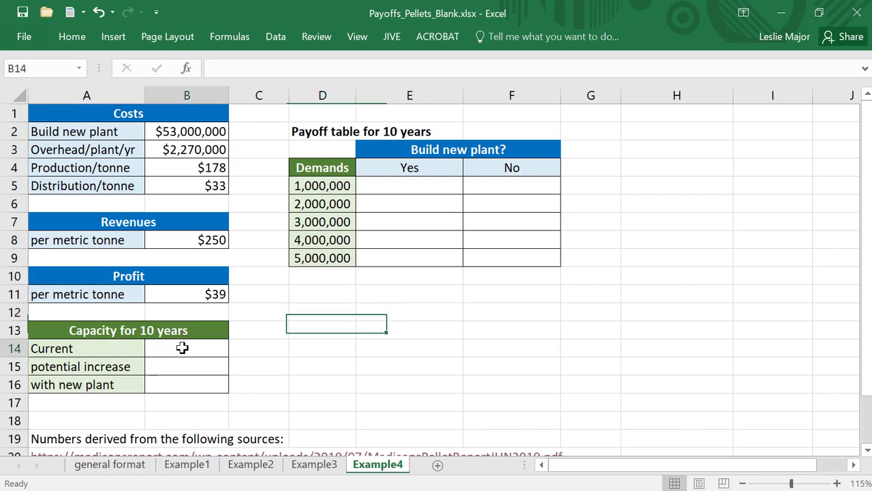
type("=")
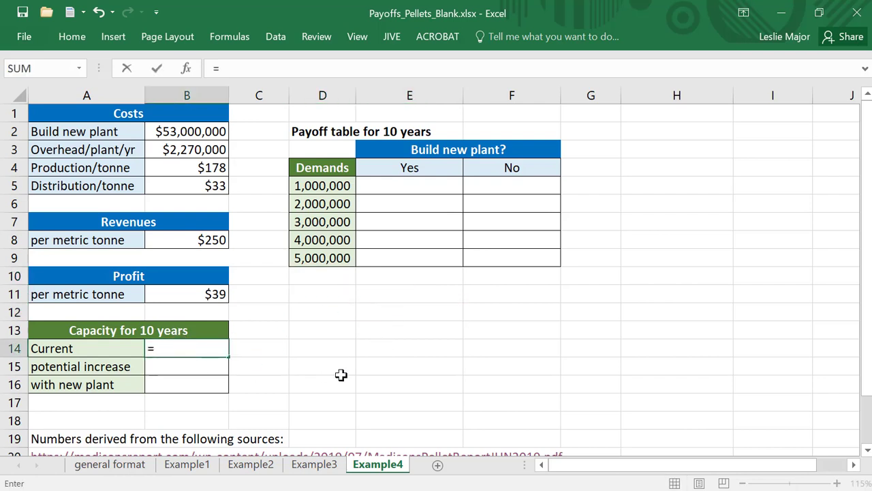
type("280000*")
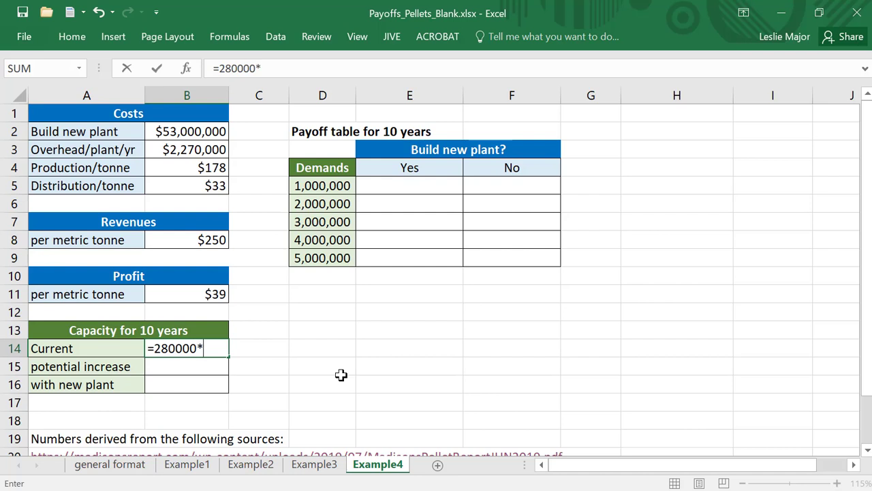
type("10")
key("Return")
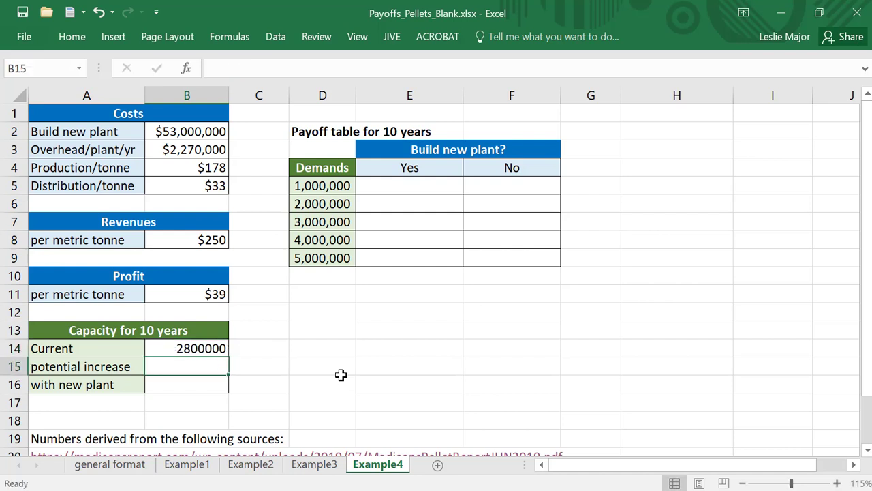
type("20")
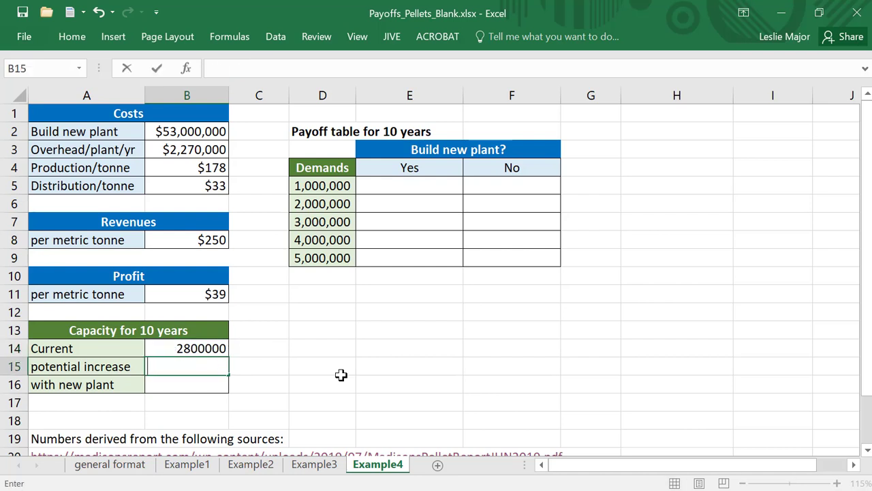
type("=200000*10")
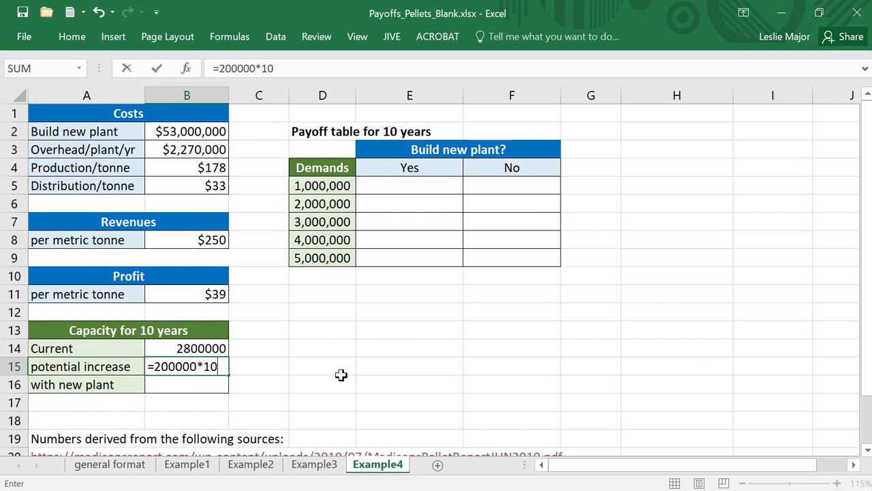
key("Return")
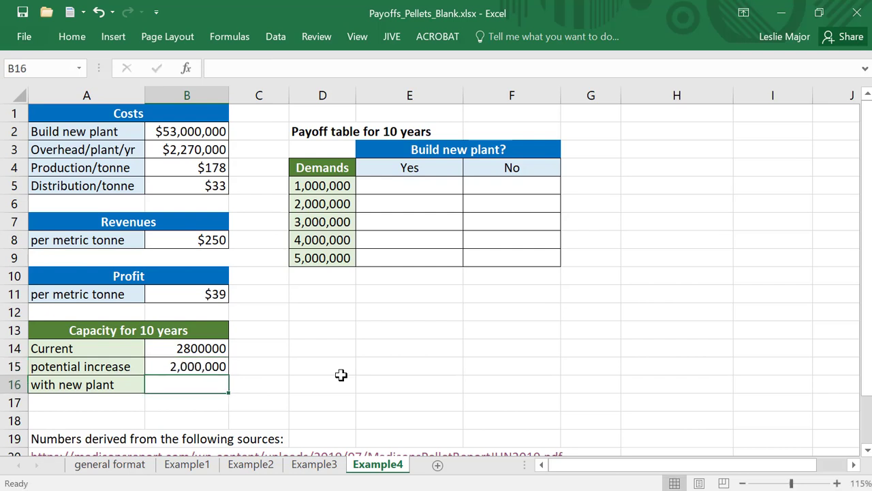
- Calculate the capacity with new plant in B16 as the SUM of B14:B15
type("=sum(")
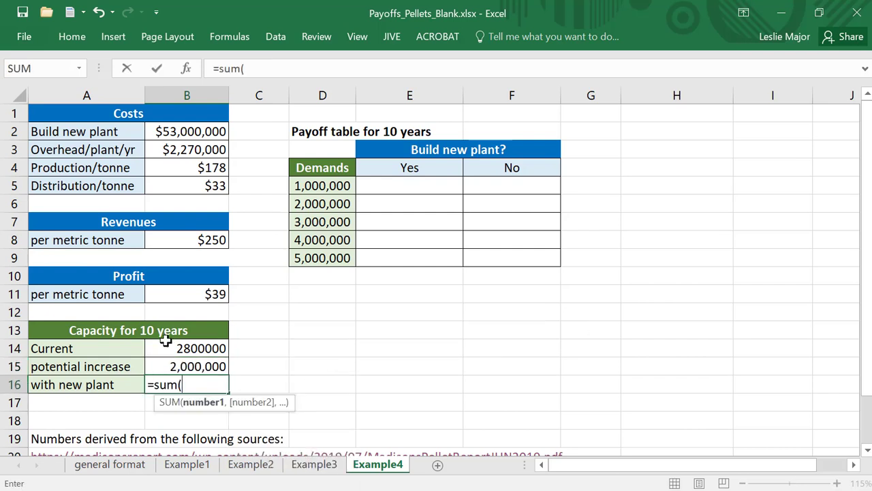
left_click_drag(166, 340, 170, 359)
type(")")
key("Return")
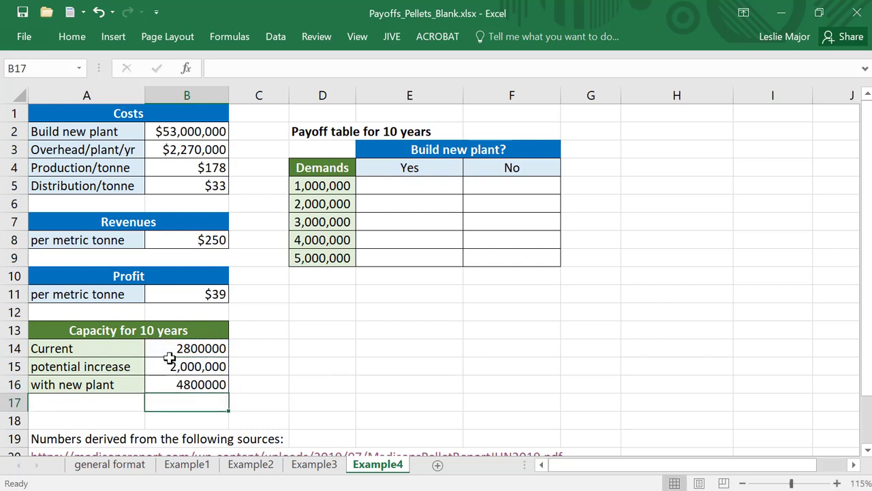
key("Up")
key("Right")
key("Right")
key("Right")
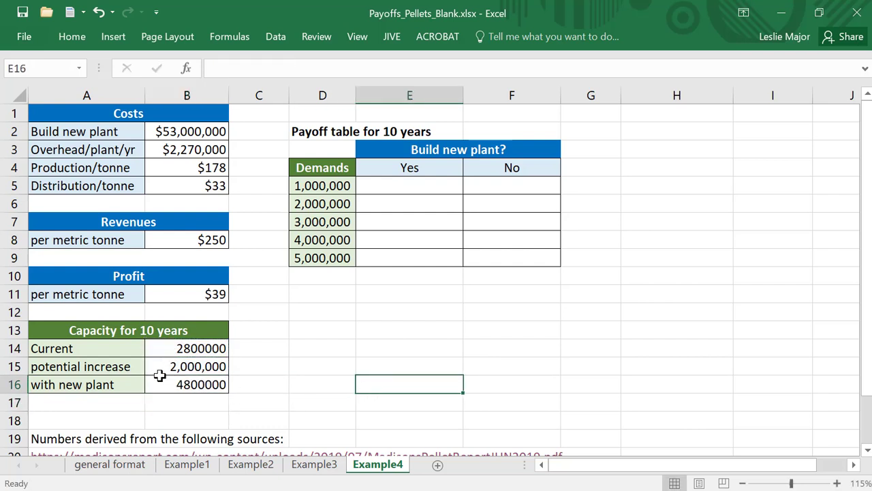
left_click(282, 345)
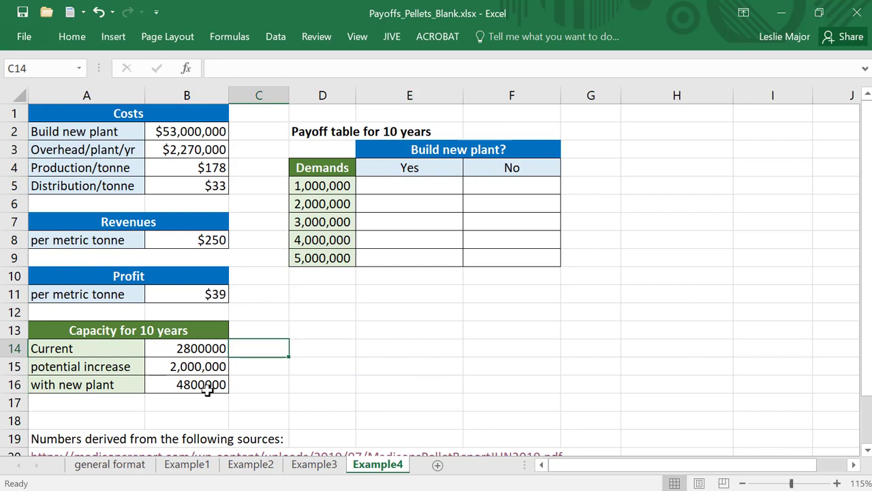
left_click(209, 383)
left_click(526, 311)
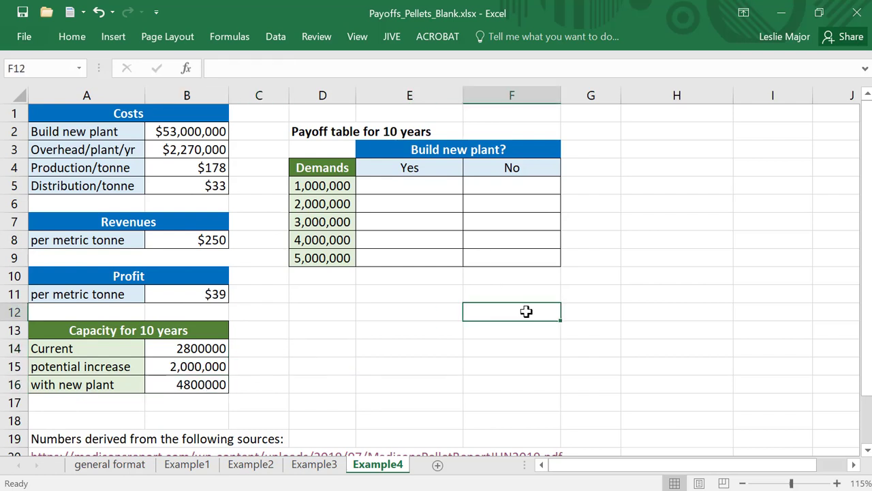
left_click(367, 351)
left_click(409, 184)
left_click(585, 365)
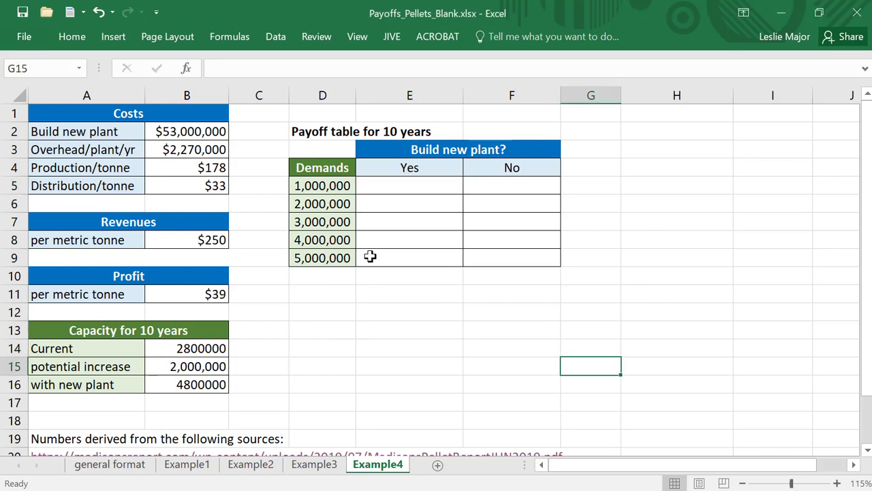
- Begin the Yes payoff formula in E5 with =MIN(D5,$B$16)*$B$11, using absolute references for capacity and profit
left_click(371, 187)
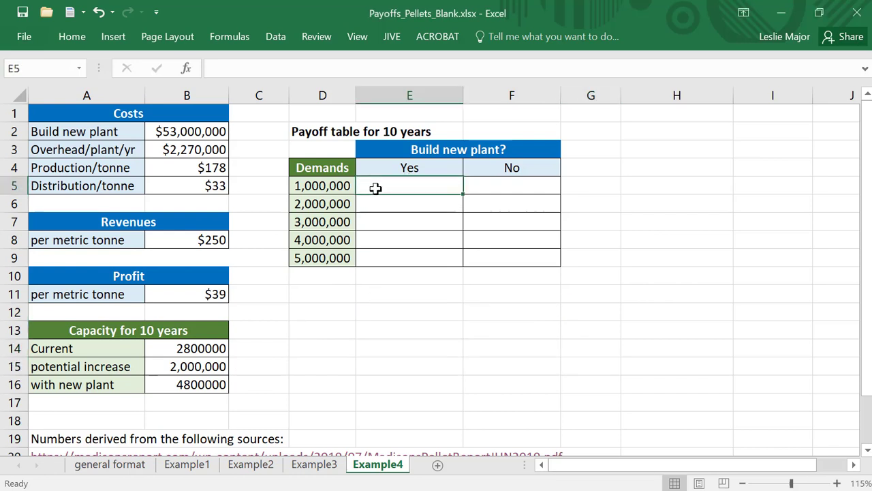
type("=min(")
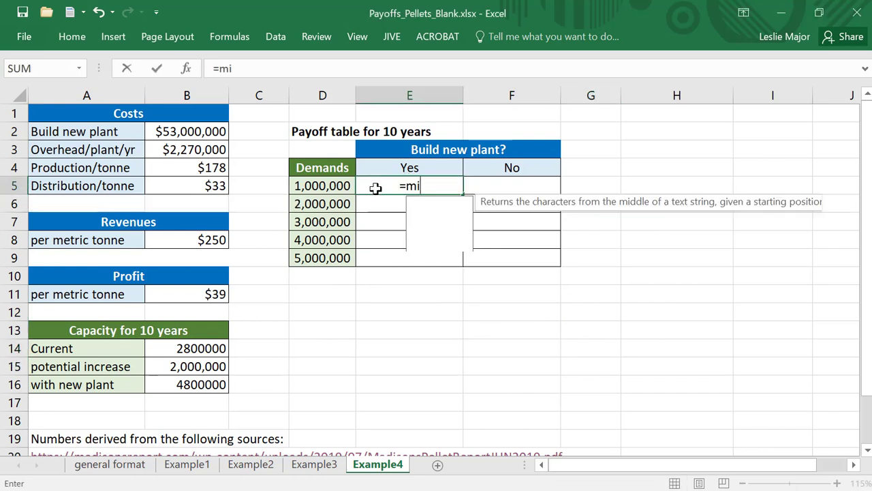
left_click(336, 186)
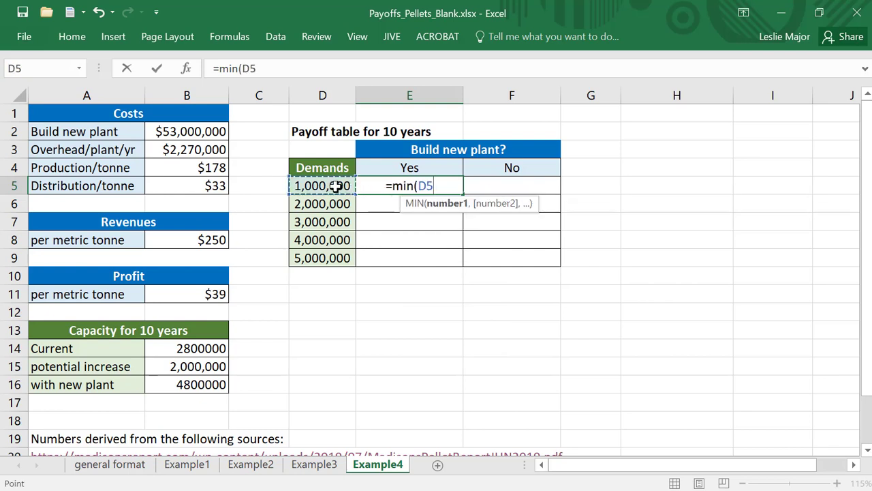
type(",")
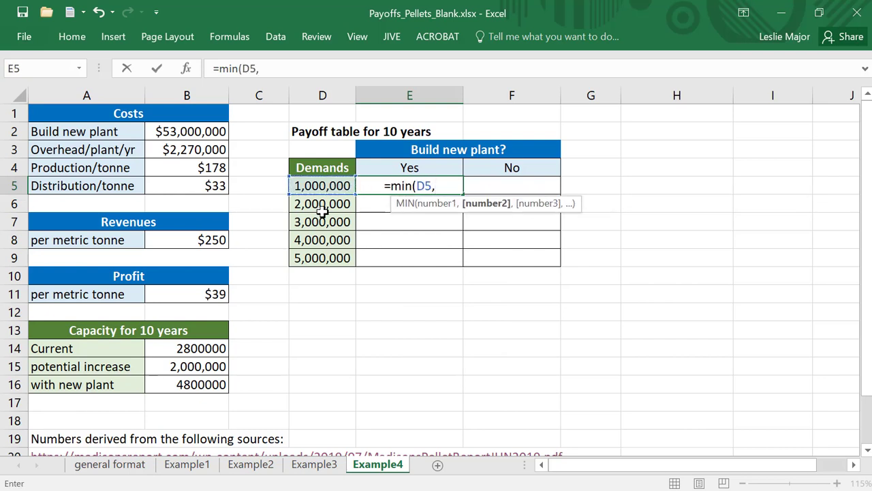
left_click(197, 385)
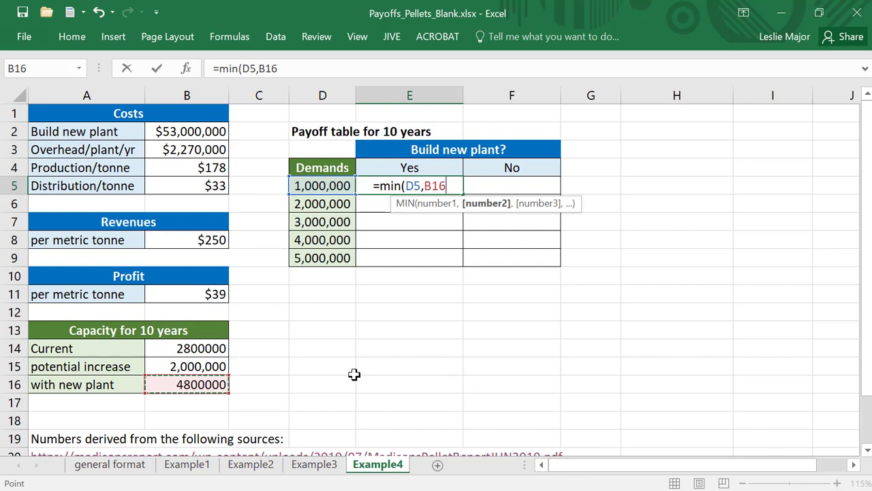
key("F4")
type(")*")
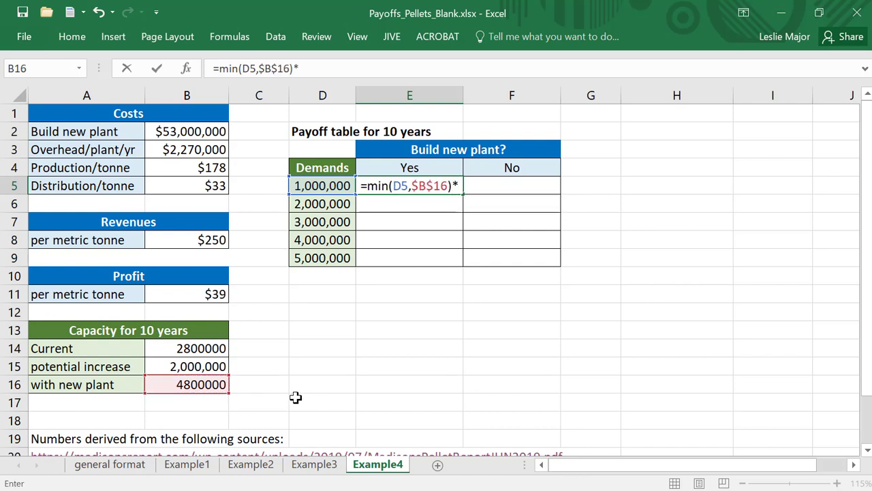
left_click(167, 294)
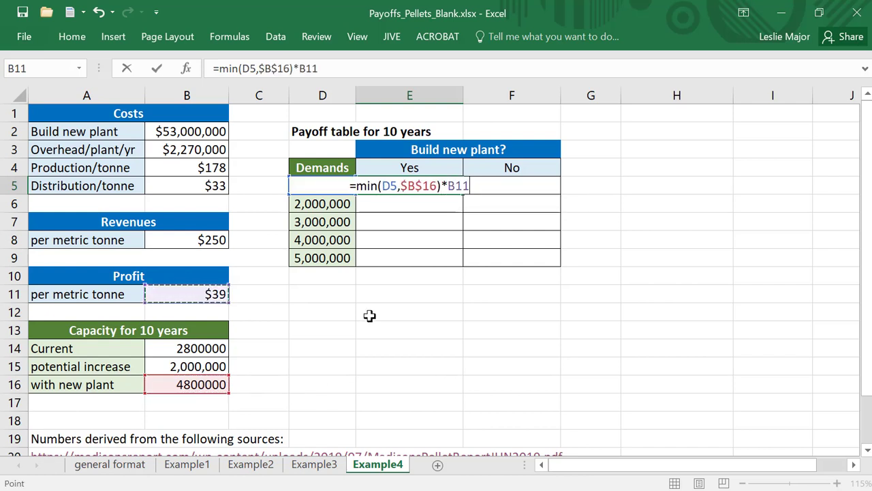
key("F4")
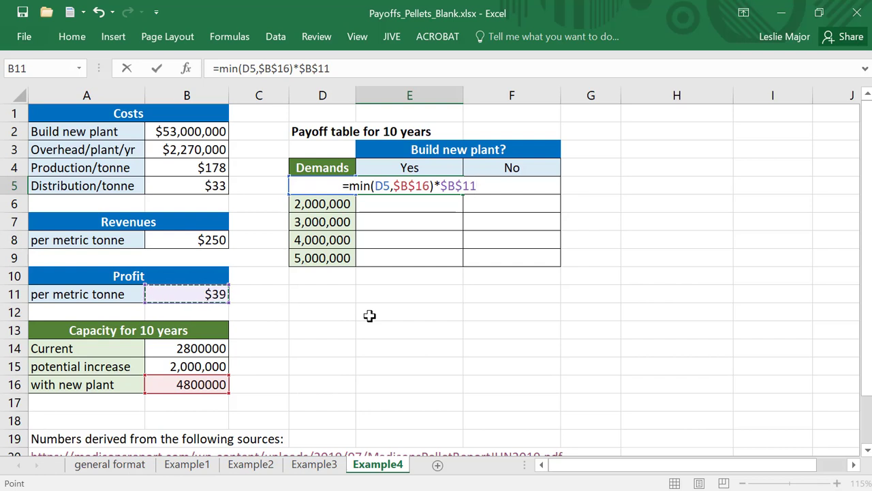
- Complete the E5 formula by subtracting $B$2 and $B$3*2*10, and fill it down through E9
type("-")
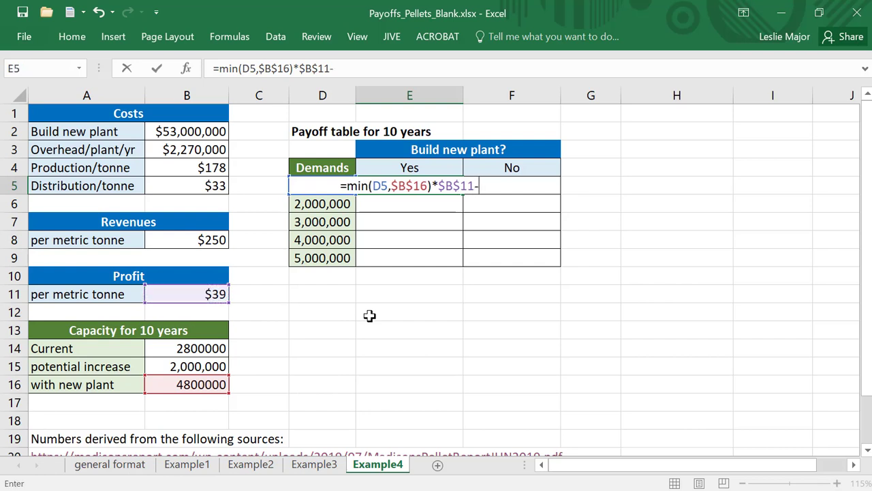
left_click(177, 131)
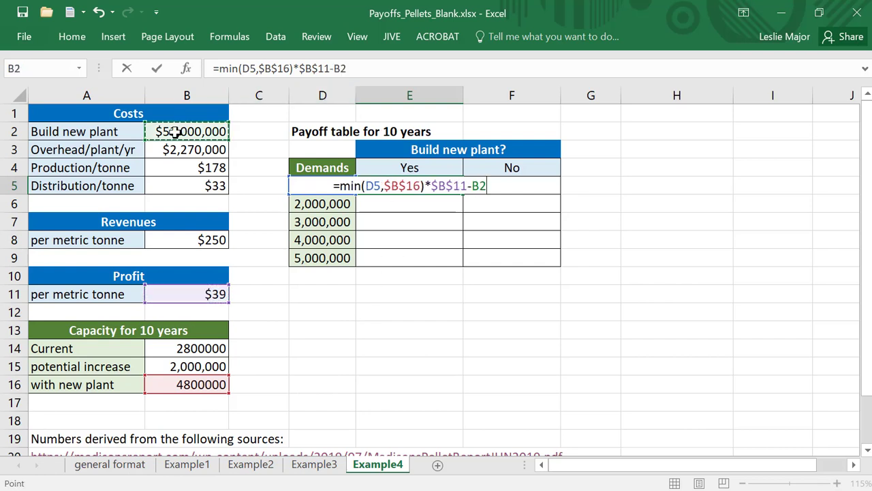
key("F4")
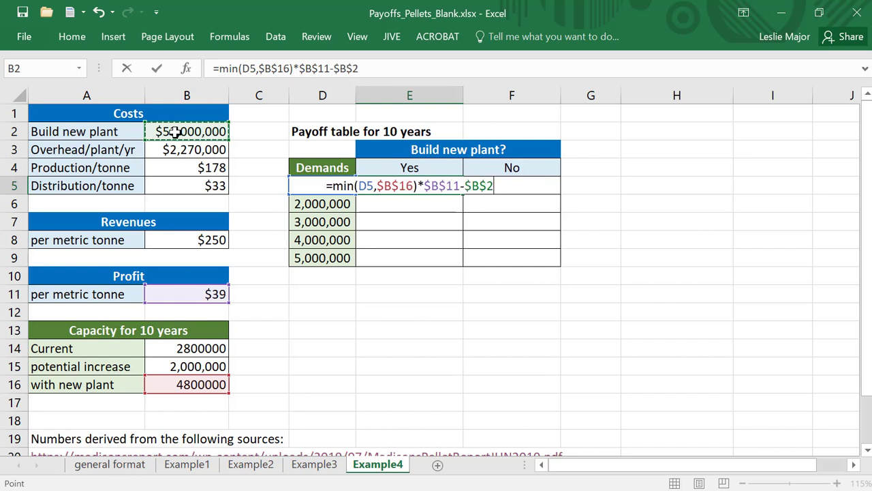
type("-")
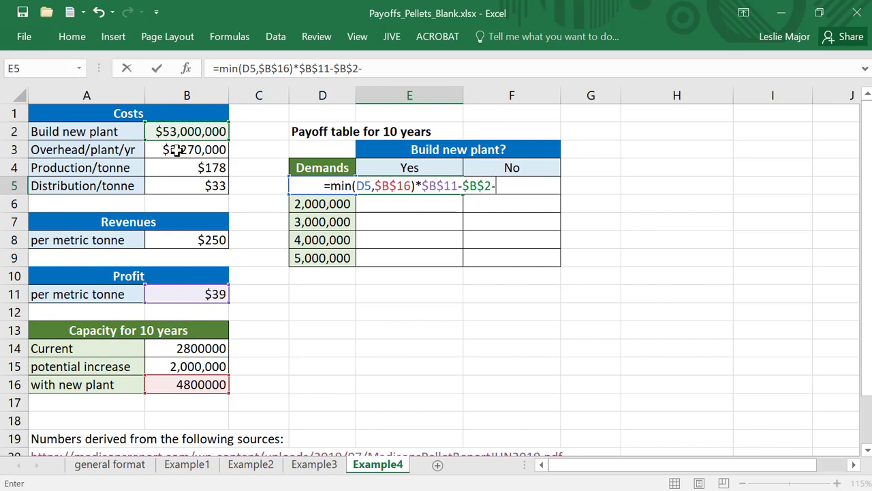
left_click(176, 150)
key("F4")
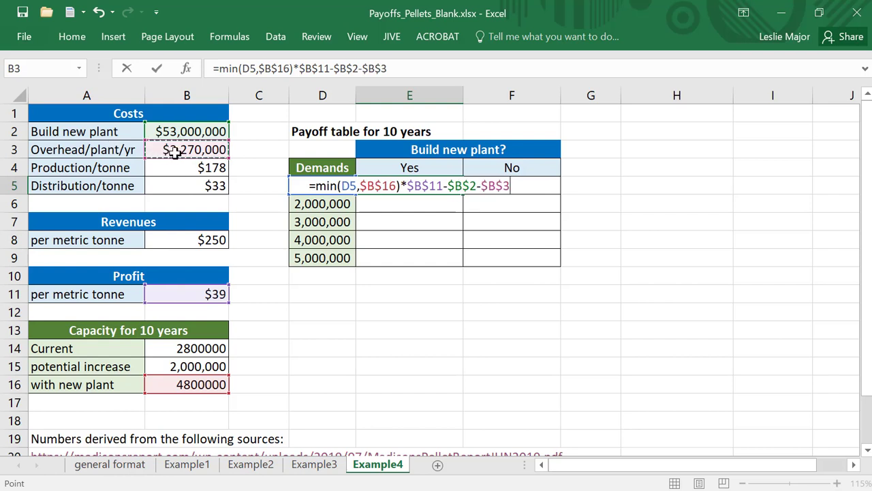
type("*2")
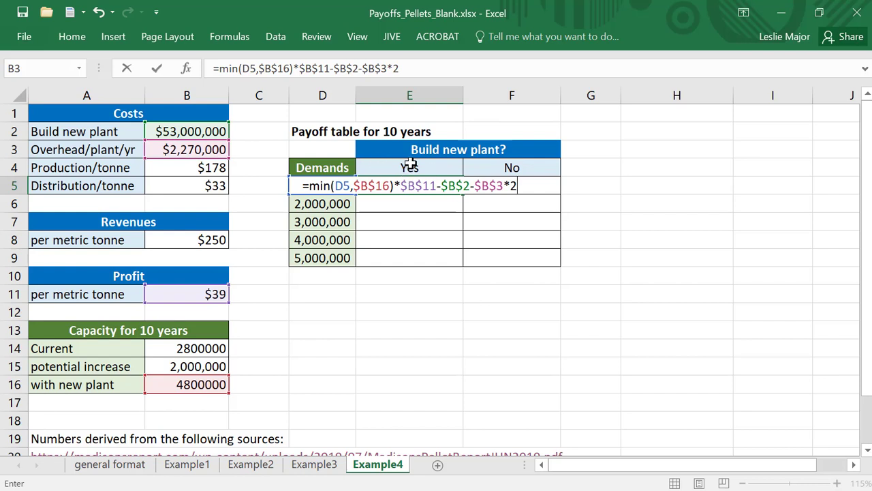
type("*10")
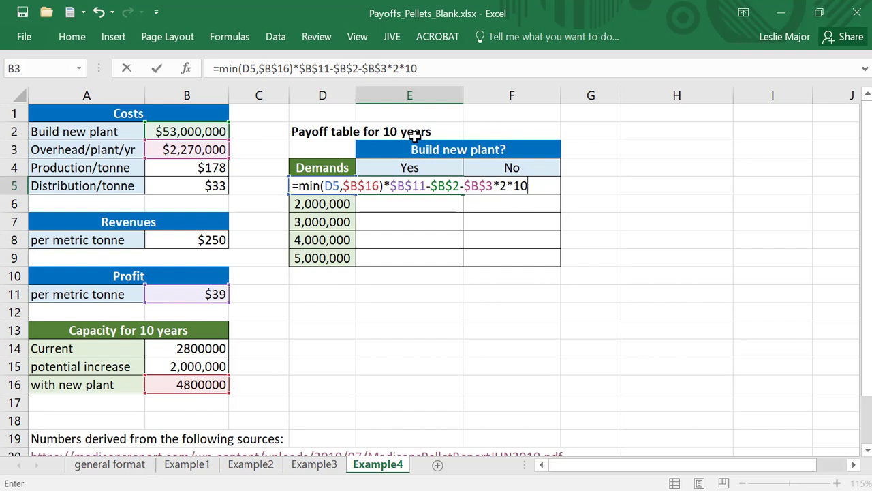
key("Return")
key("Up")
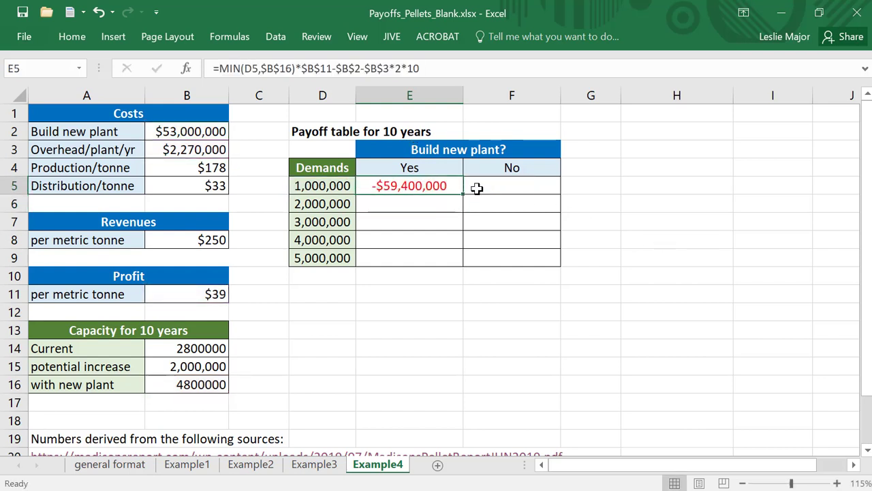
left_click_drag(464, 194, 468, 261)
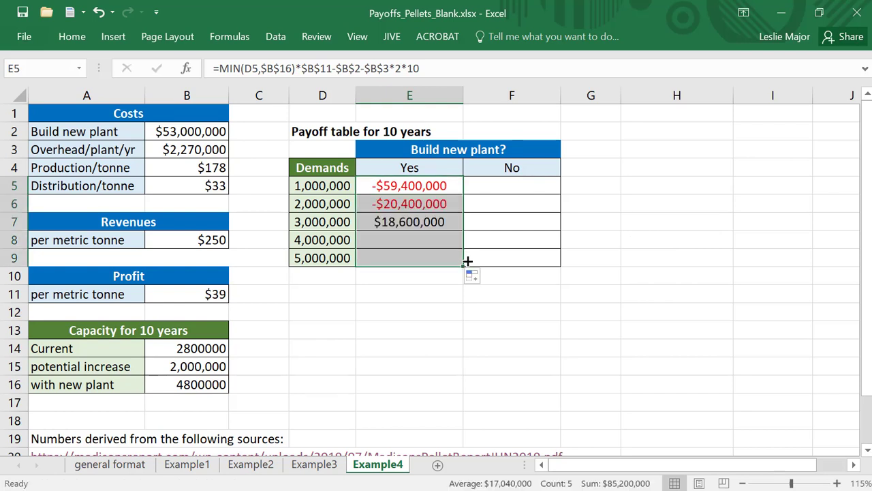
left_click(412, 308)
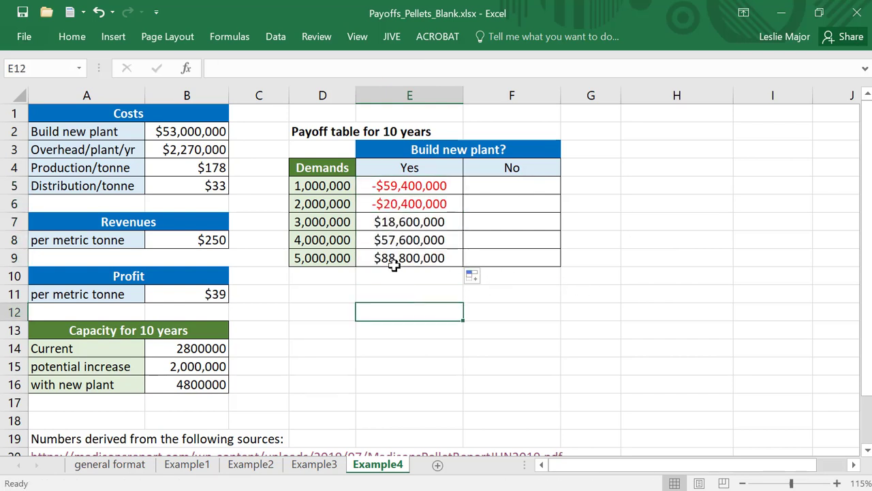
left_click_drag(396, 258, 387, 229)
left_click(377, 289)
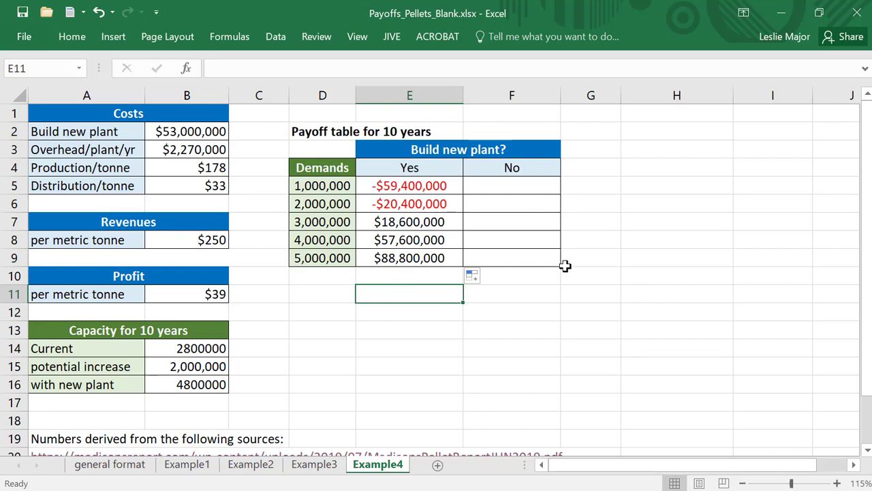
- Begin the No payoff formula in F5 with =MIN(D5,$B$14)*$B$11, using absolute references for current capacity and profit
left_click(520, 187)
type("=")
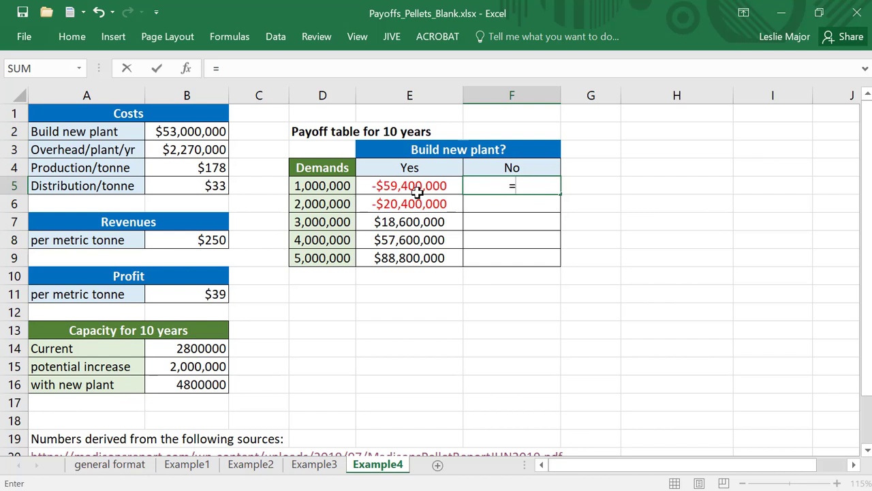
type("min(")
left_click(324, 180)
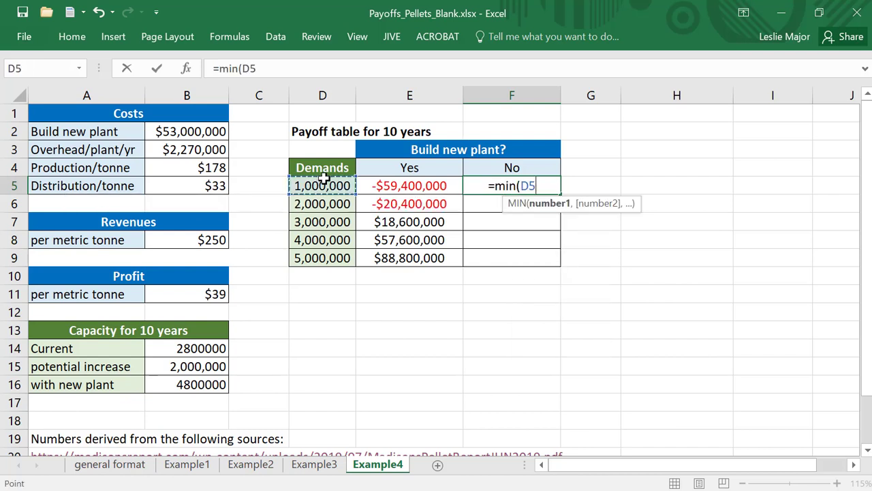
type(",")
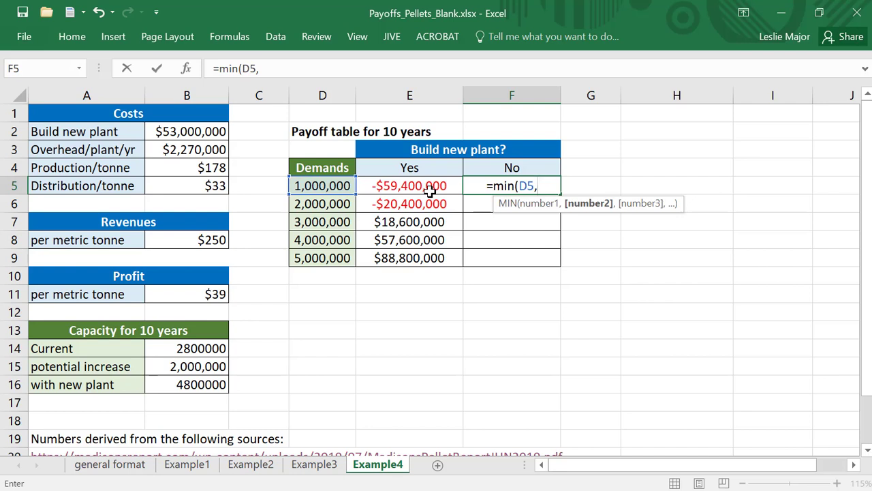
left_click(179, 348)
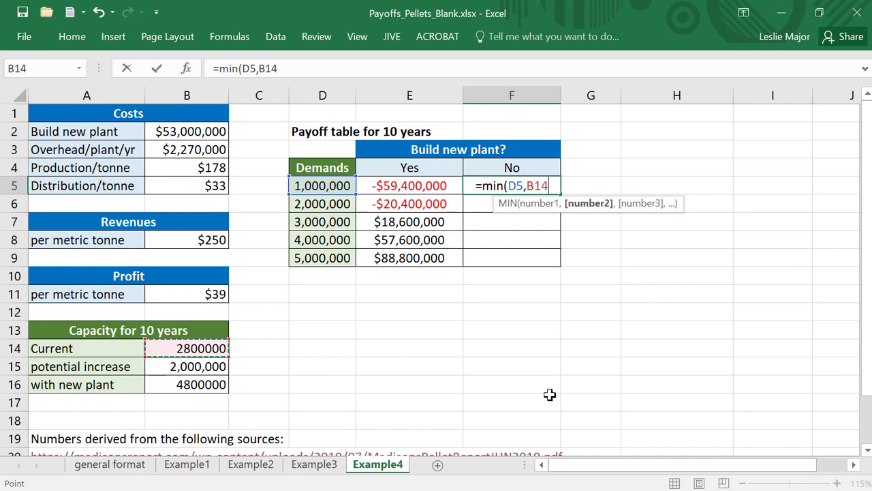
key("F4")
type(")")
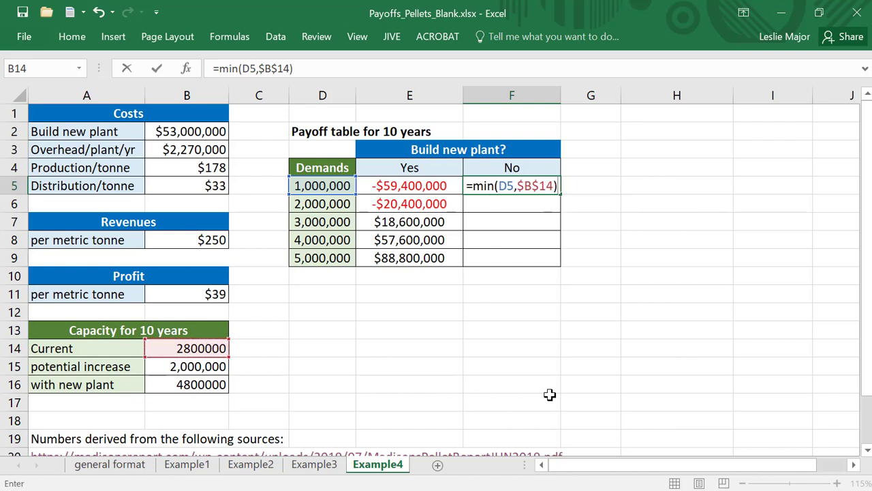
type("*")
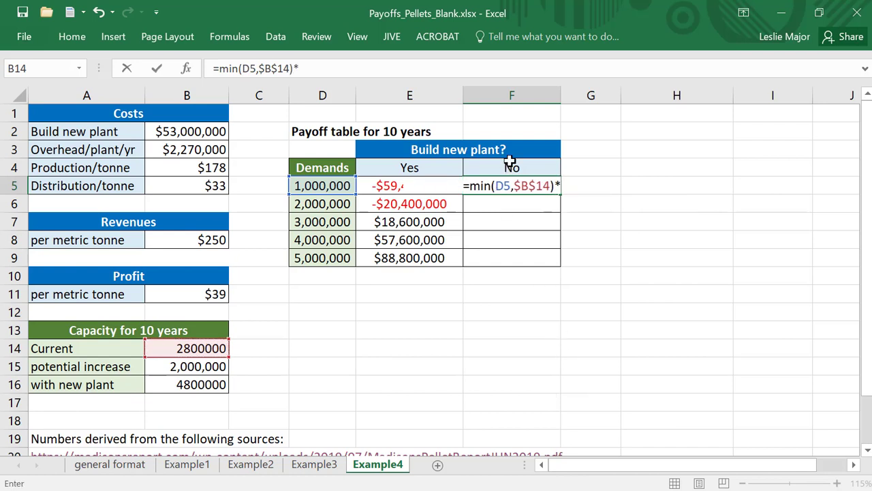
left_click(218, 293)
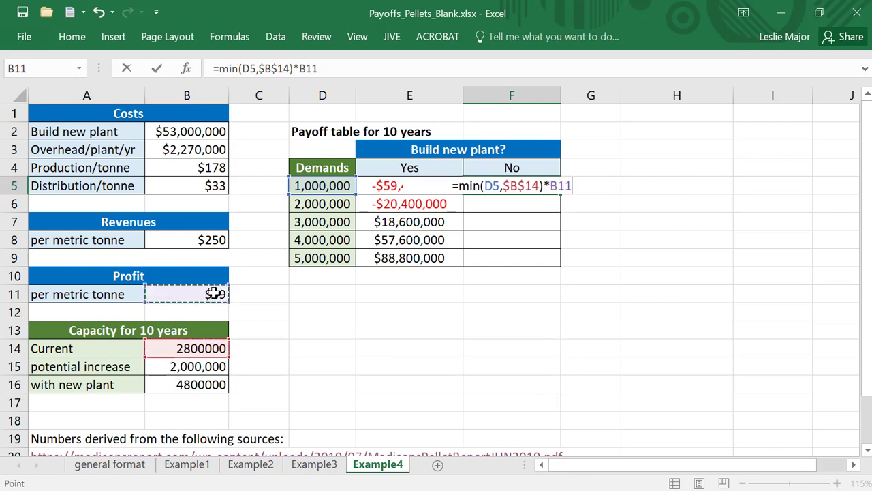
key("F4")
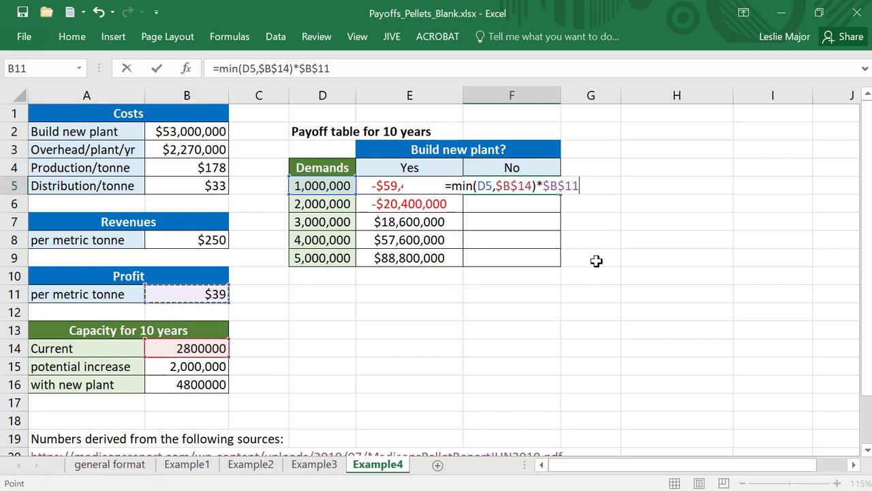
- Complete the F5 formula by subtracting $B$3*10 for one plant's 10-year overhead, and fill it down through F9
type("-")
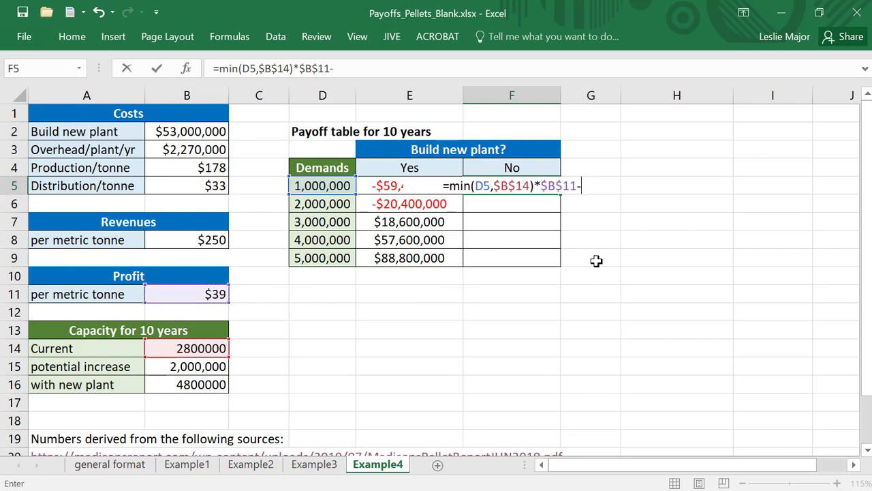
left_click(197, 152)
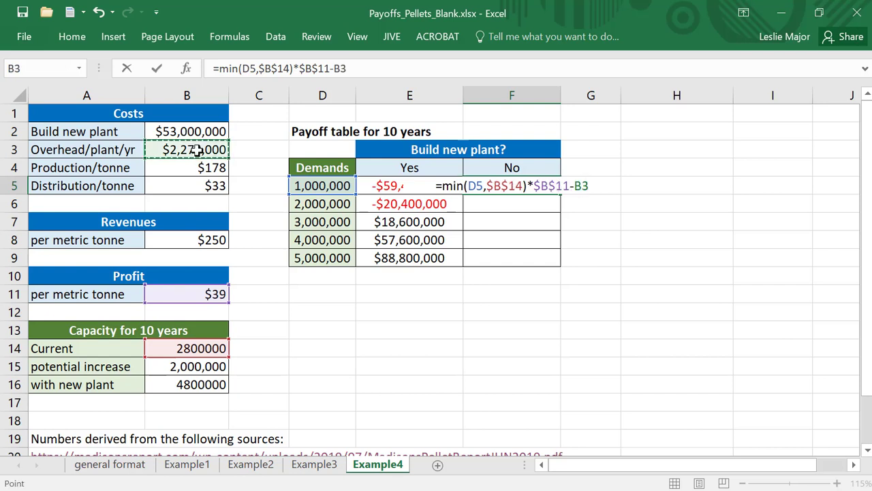
key("F4")
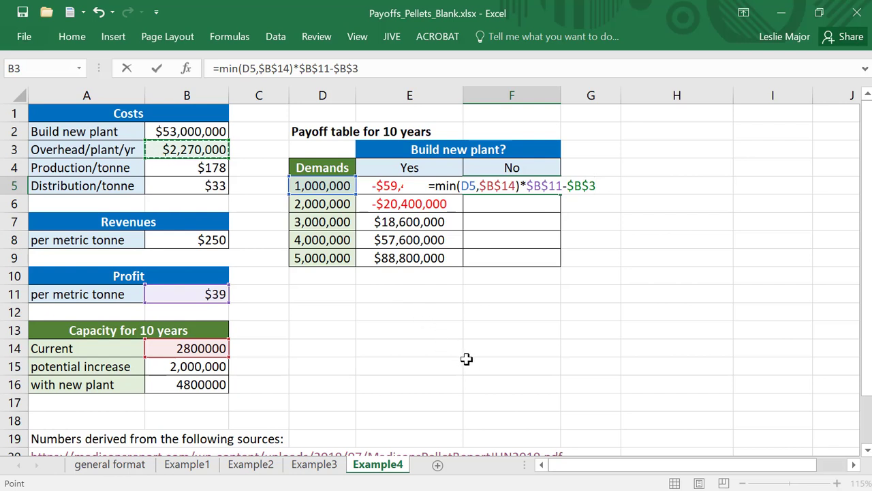
type("*")
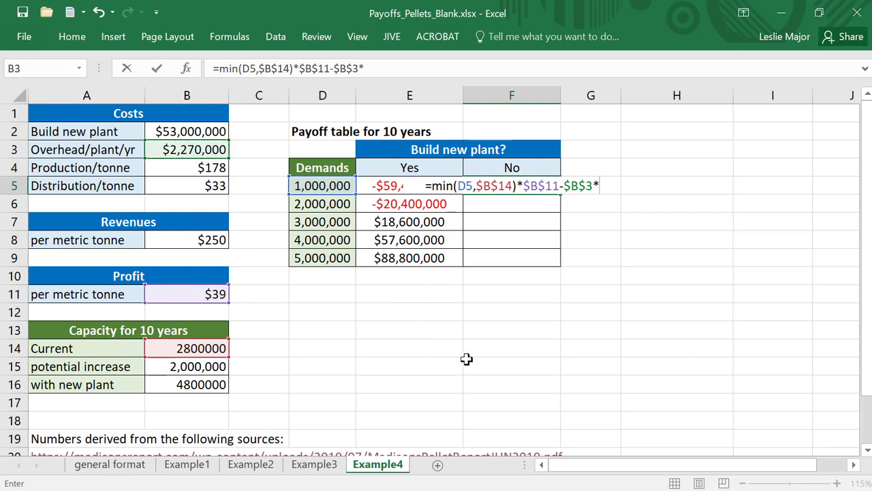
type("10")
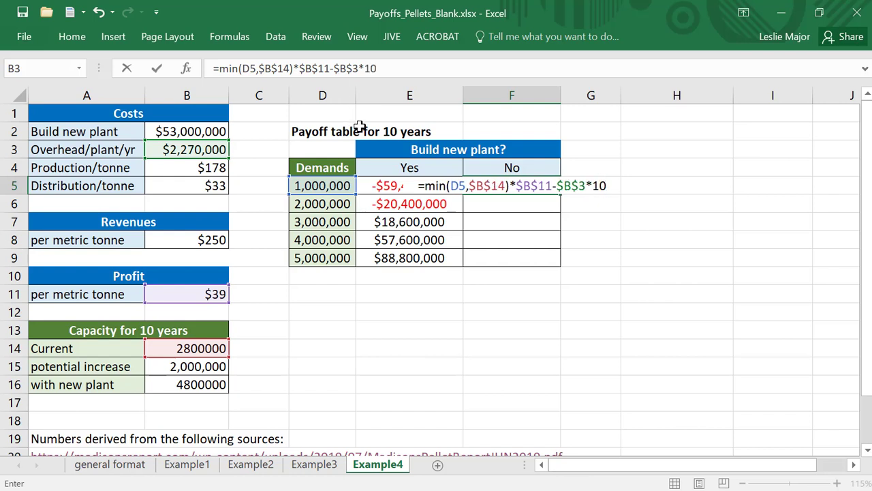
key("Return")
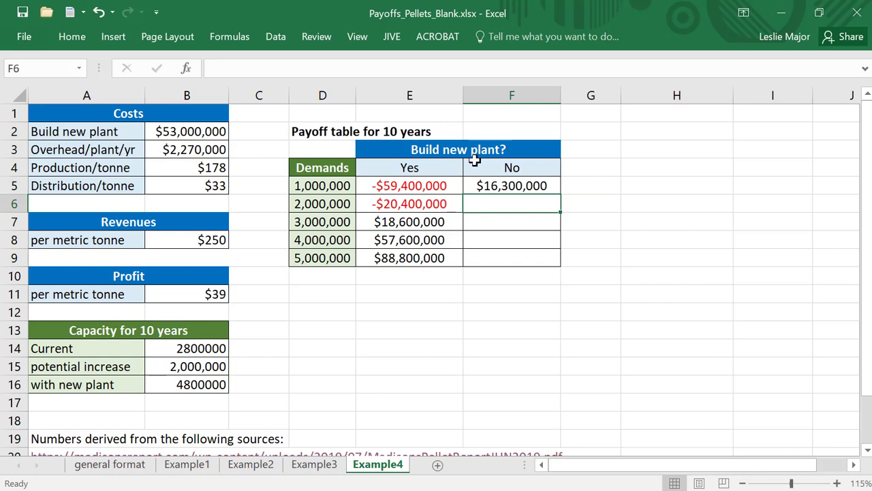
left_click(503, 190)
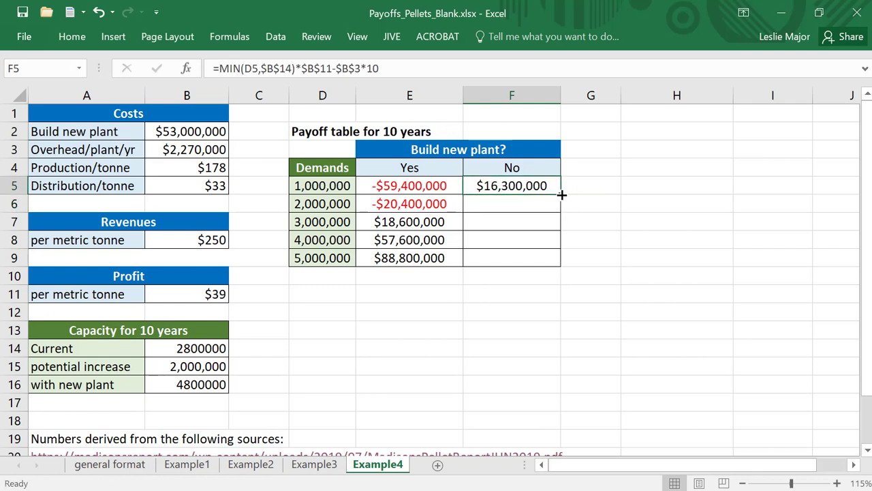
left_click_drag(561, 194, 569, 269)
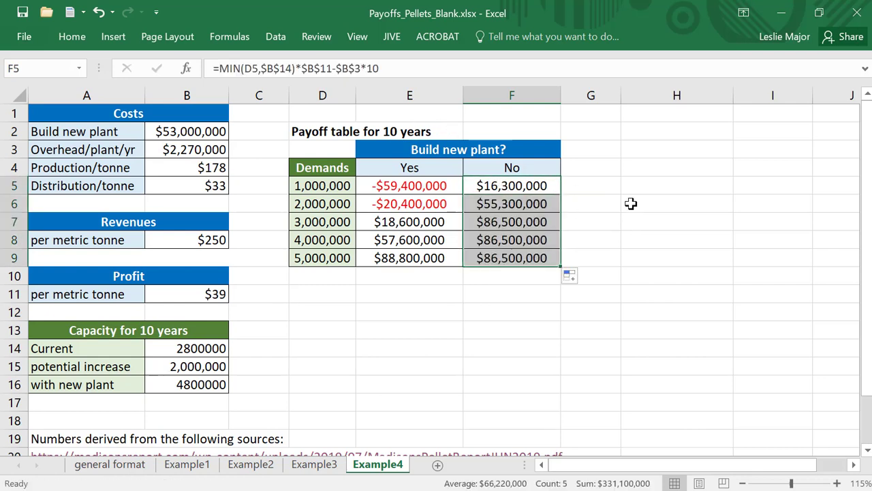
- Compare the Yes and No payoffs in E5:F9, especially at the 3,000,000 and 5,000,000 demand levels
left_click(631, 202)
left_click(613, 172)
left_click(530, 301)
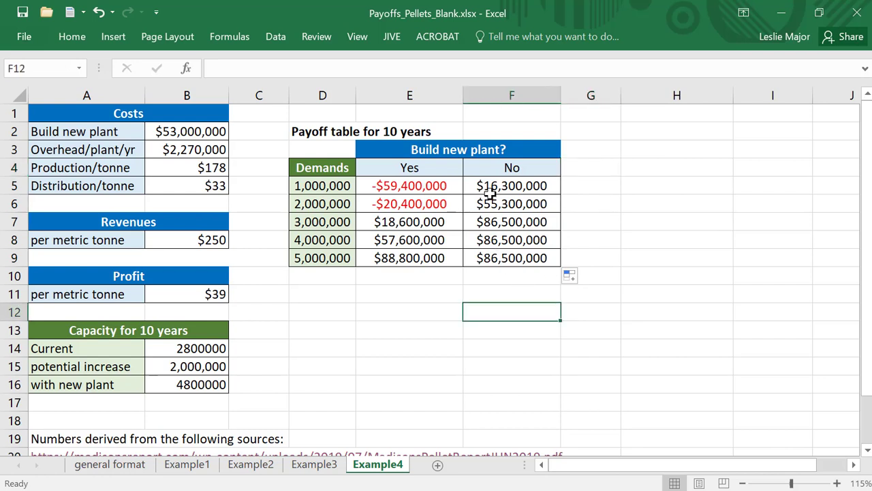
left_click_drag(497, 216, 444, 221)
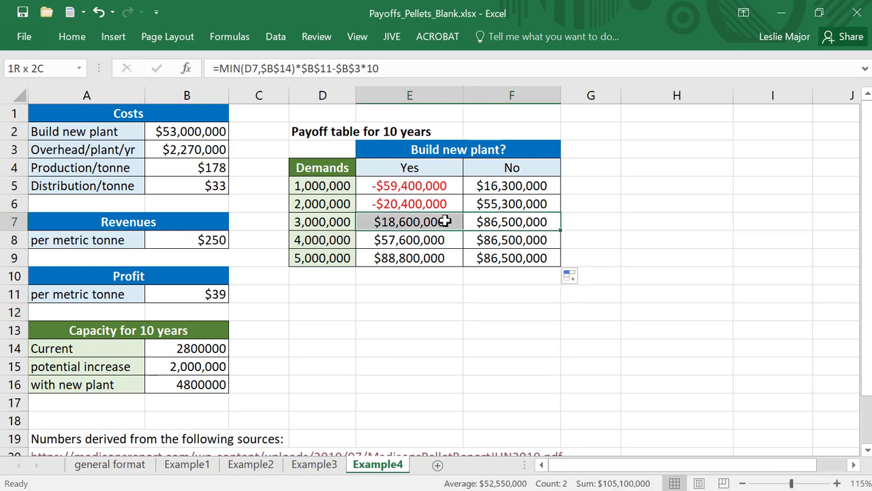
left_click(511, 219)
left_click(584, 191)
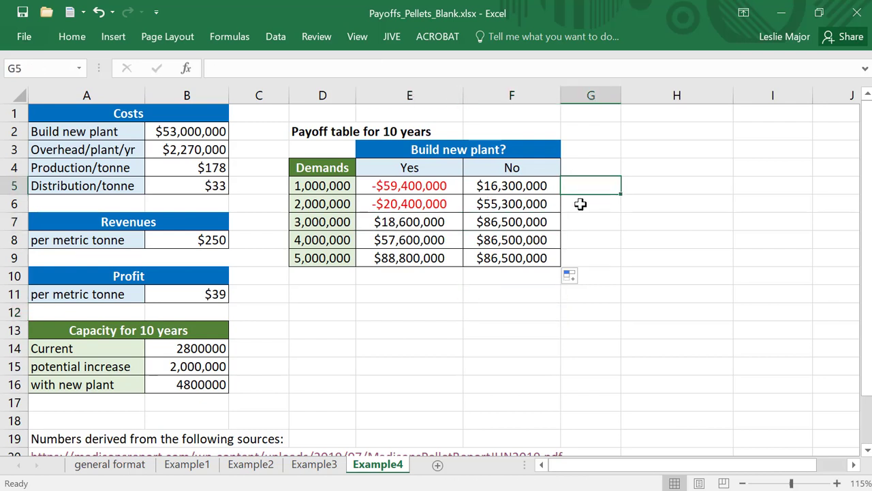
left_click_drag(522, 251, 430, 253)
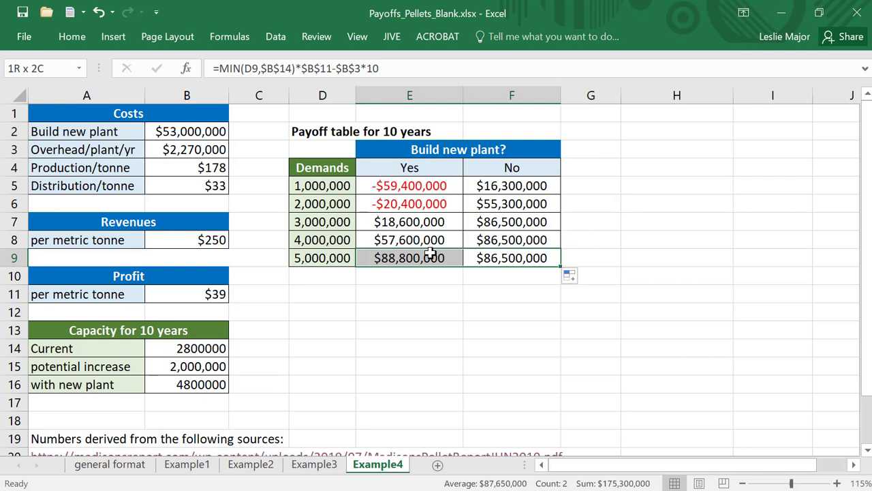
left_click(607, 259)
left_click(439, 254)
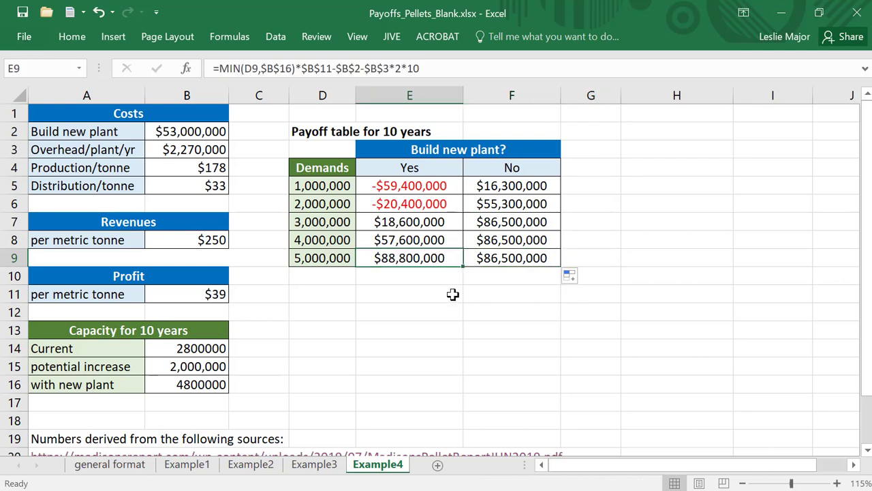
left_click(453, 294)
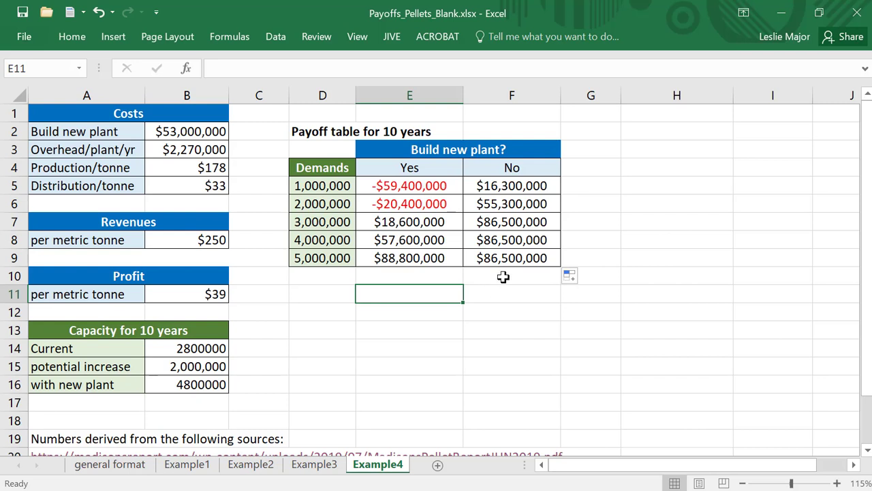
left_click_drag(509, 264, 496, 193)
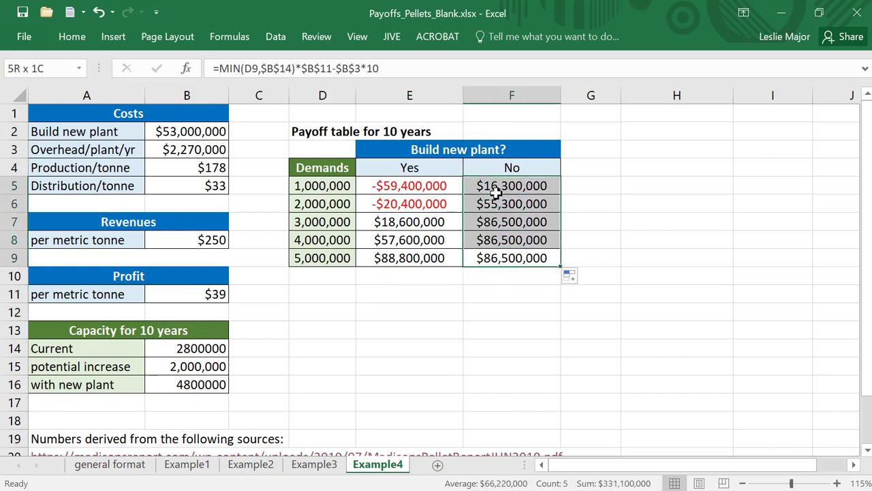
left_click(504, 348)
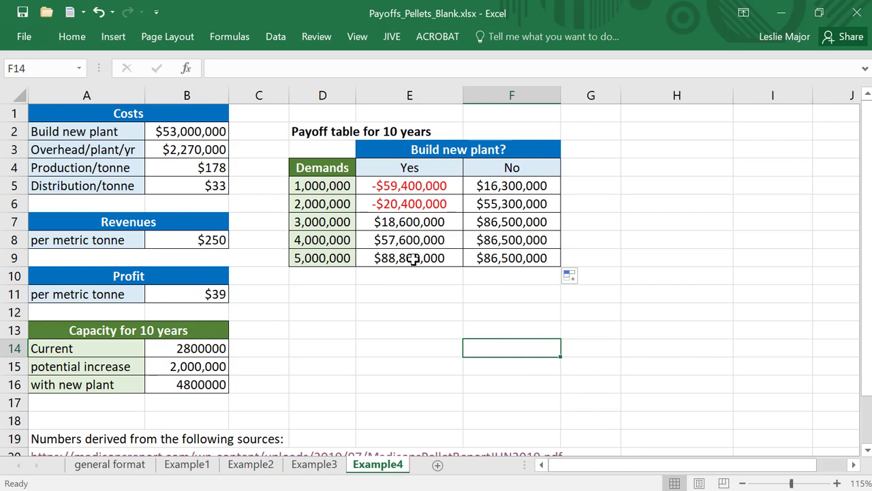
left_click(506, 261)
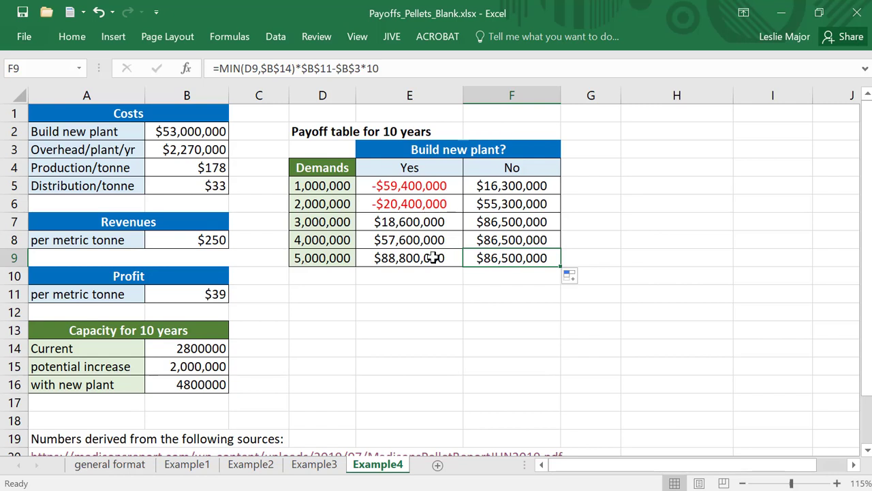
left_click(503, 295)
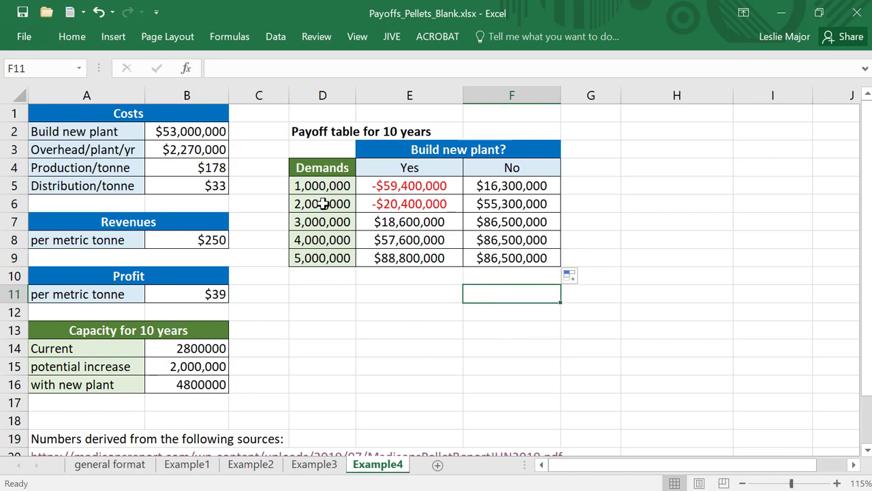